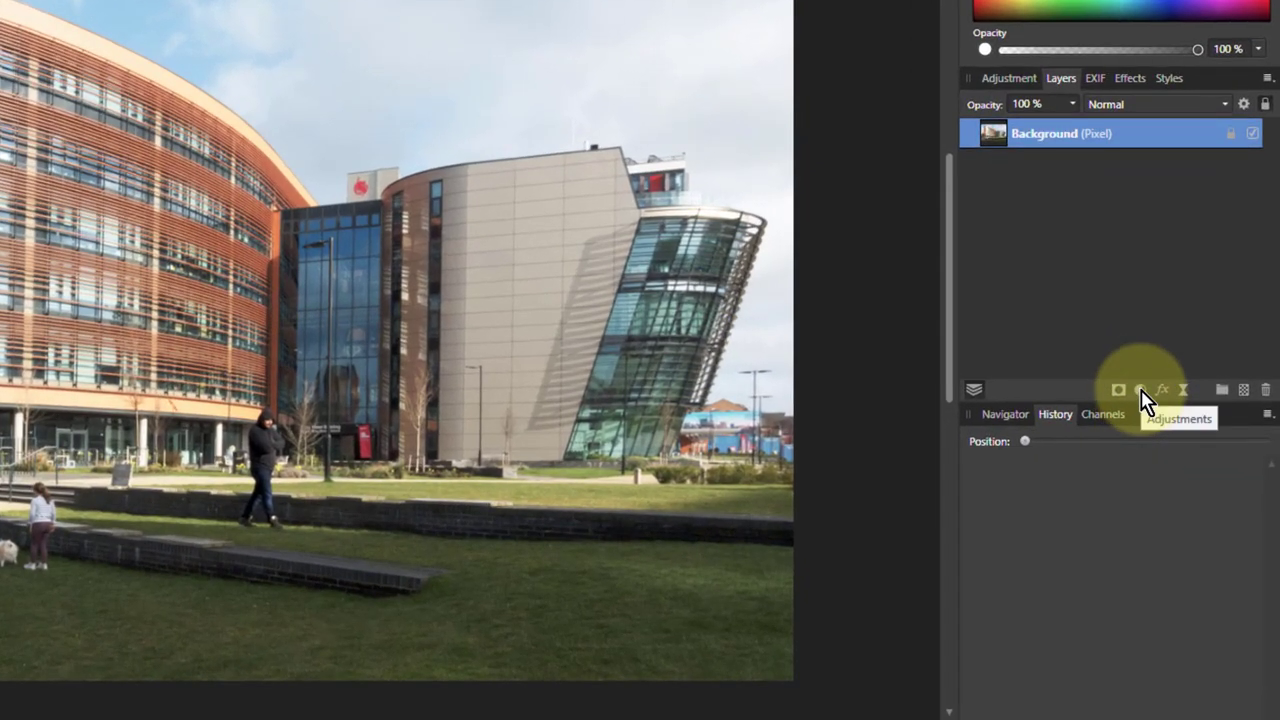
Add a Channel Mixer adjustment layer to the Background and nudge its settings panel slightly
click(1141, 392)
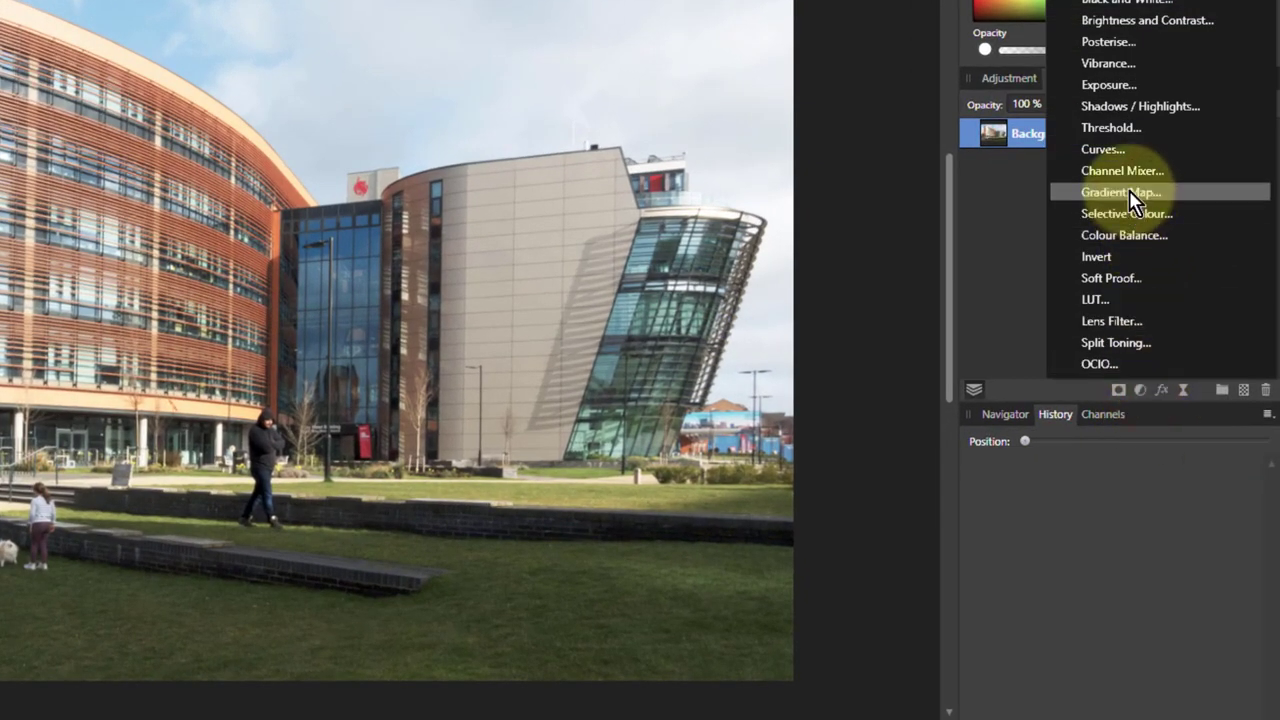
click(1120, 170)
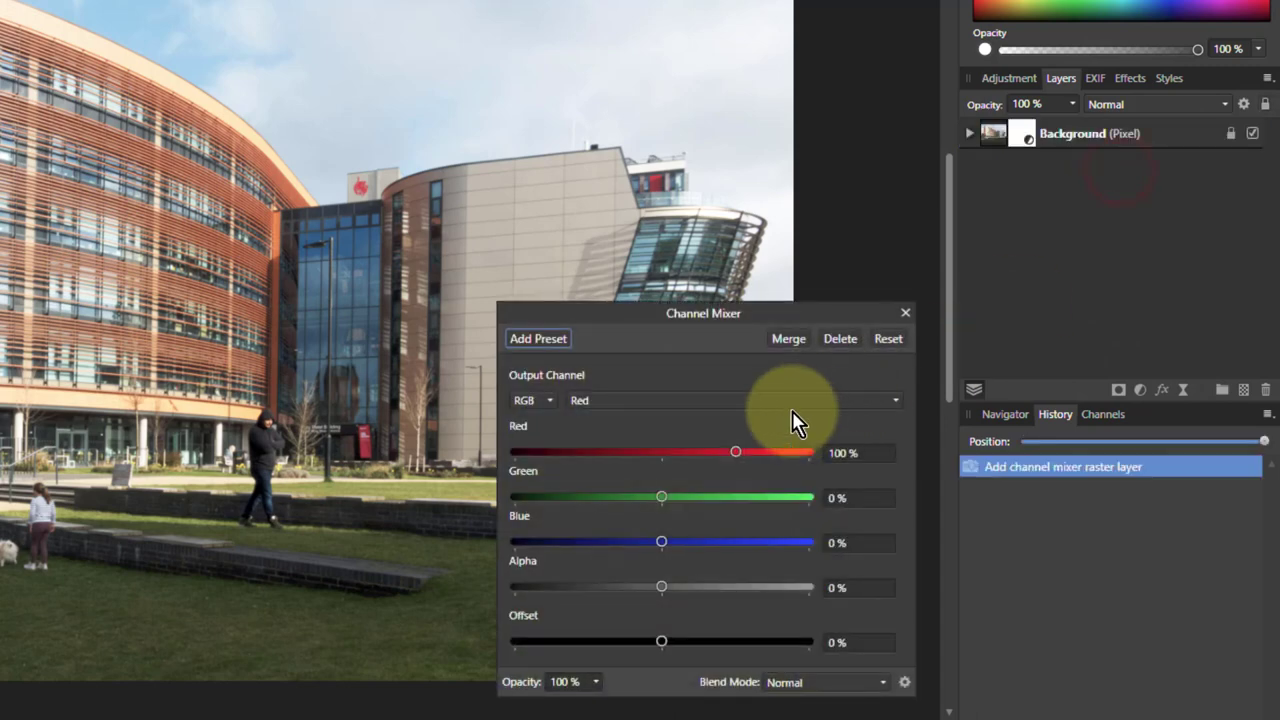
mouse_move(620, 316)
mouse_down()
mouse_move(600, 316)
mouse_move(624, 312)
mouse_up()
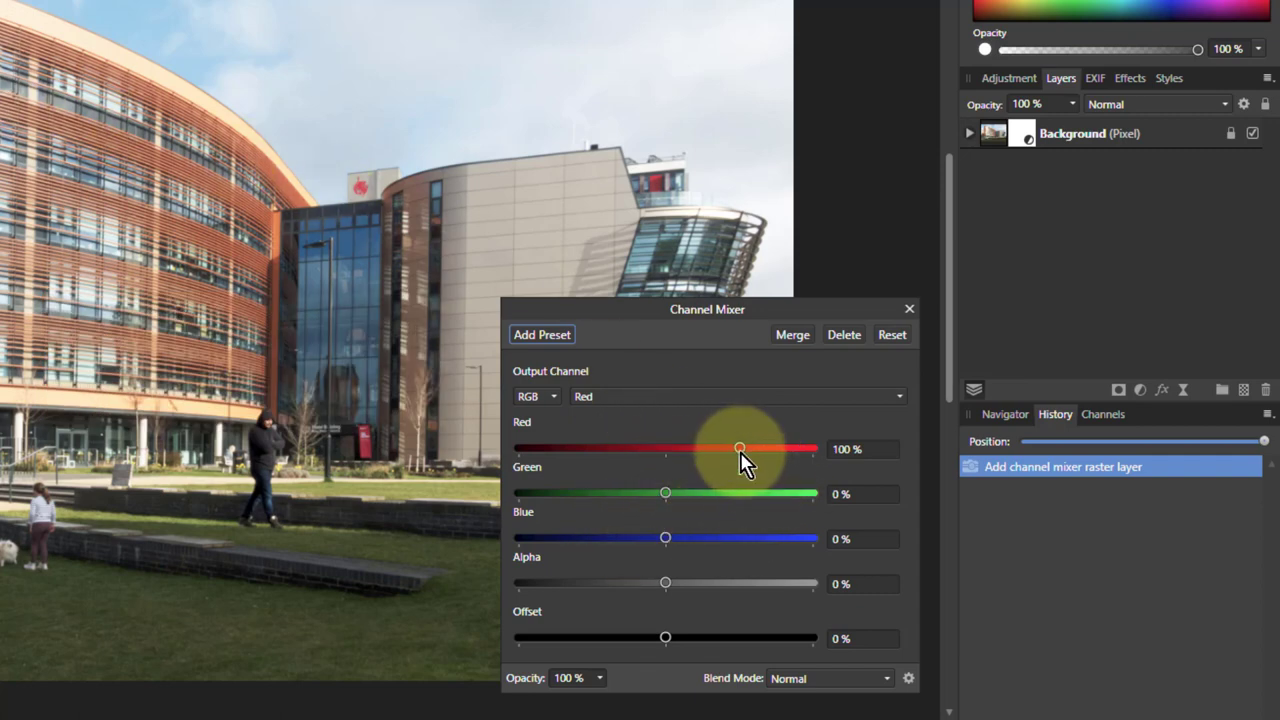
In the red output, raise Red to 200% and bring Green up then back to about -7%
drag(740, 448, 831, 451)
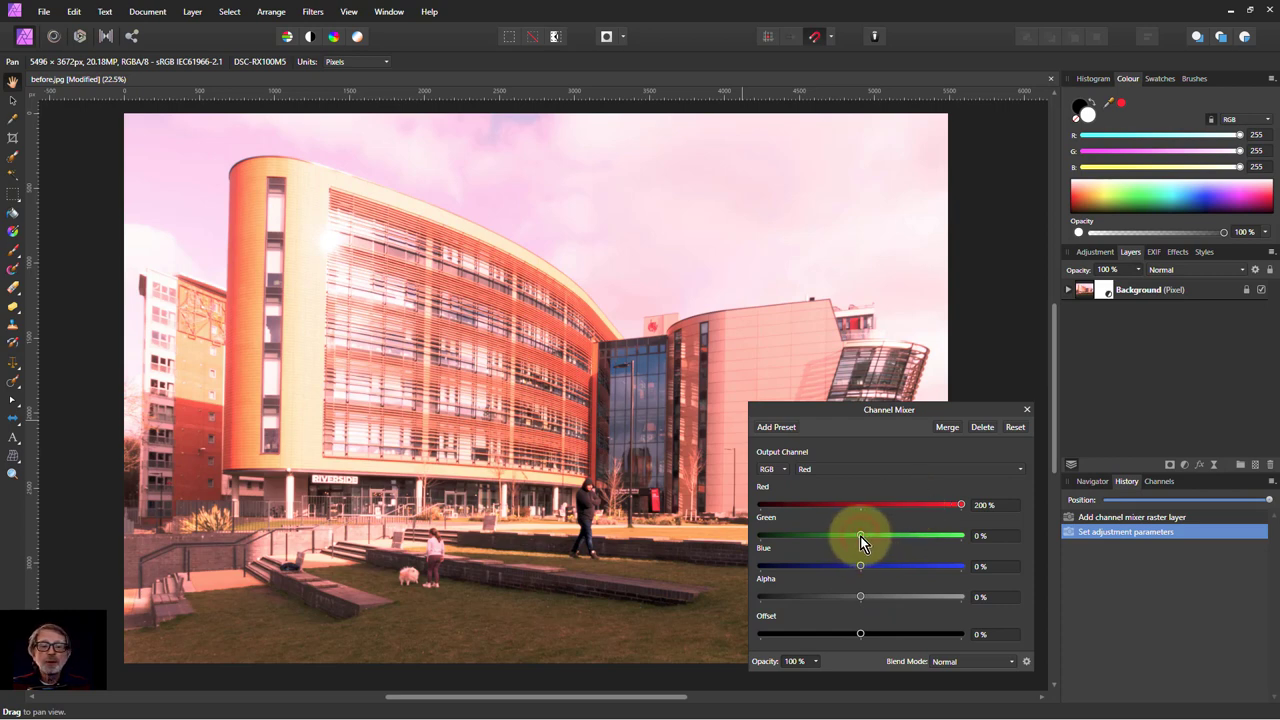
drag(860, 536, 991, 536)
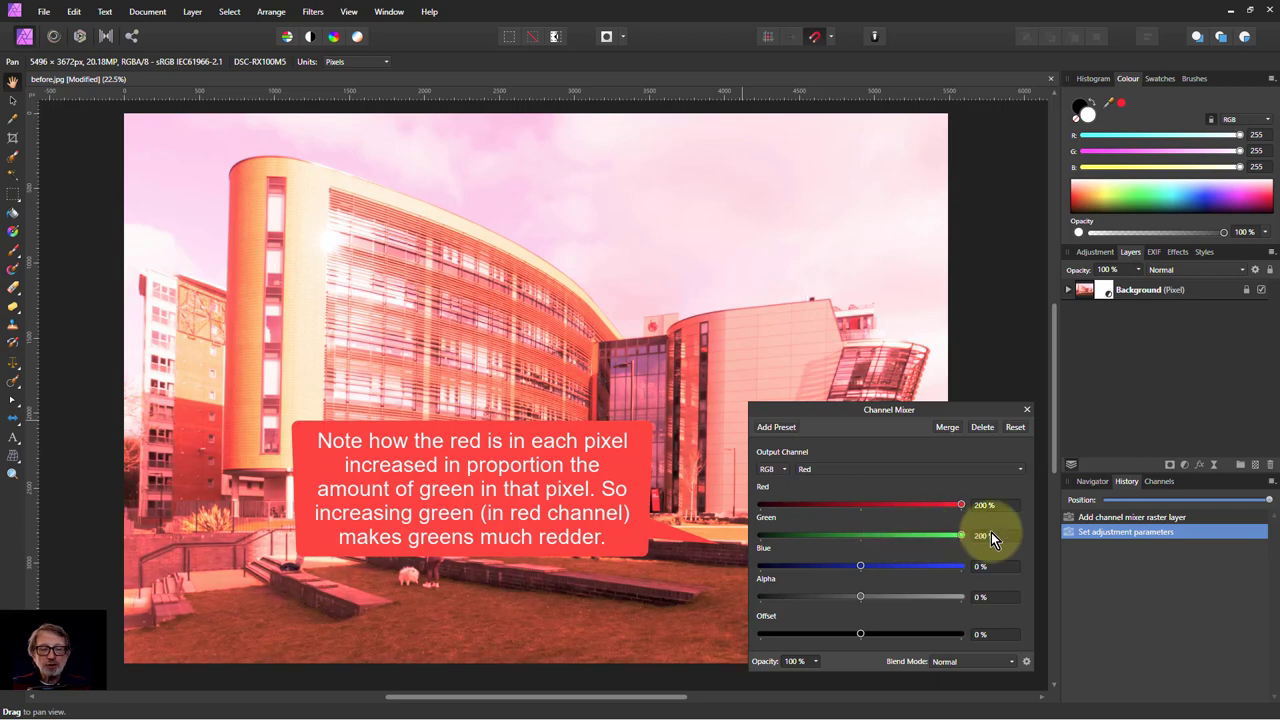
drag(902, 533, 858, 538)
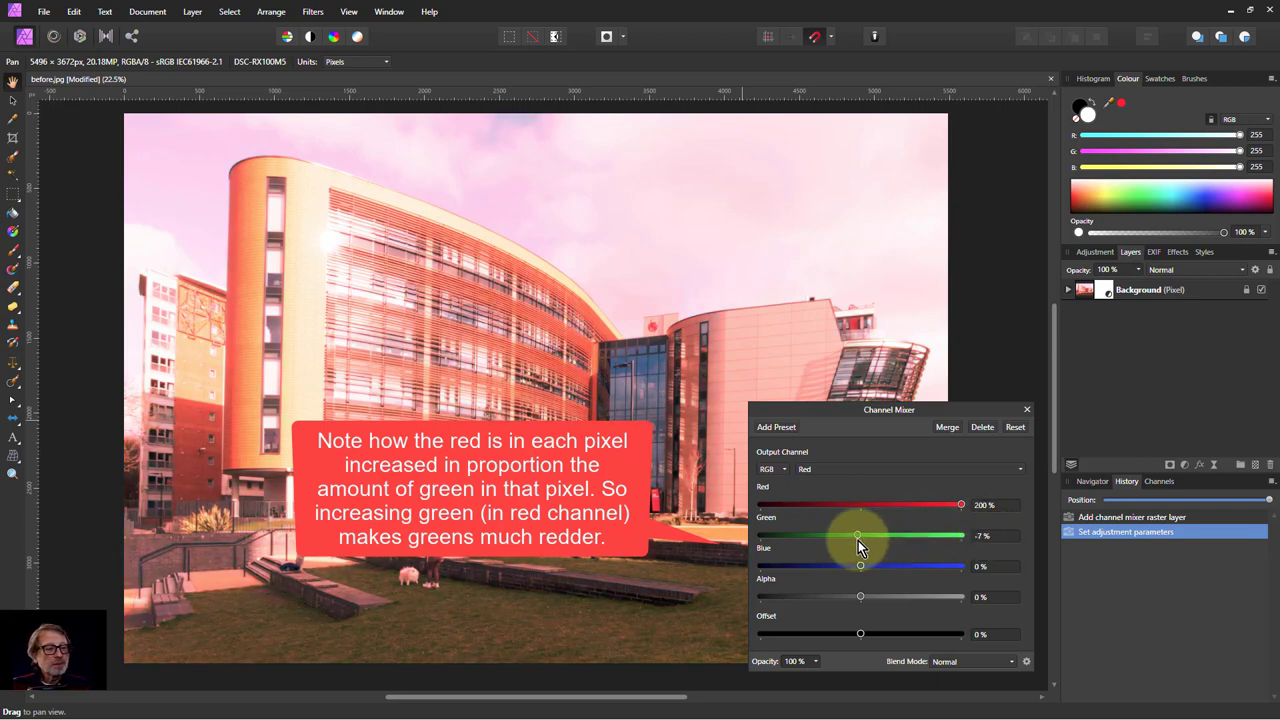
Reset the Channel Mixer to defaults and show the Info panel from View > Studio
click(1015, 427)
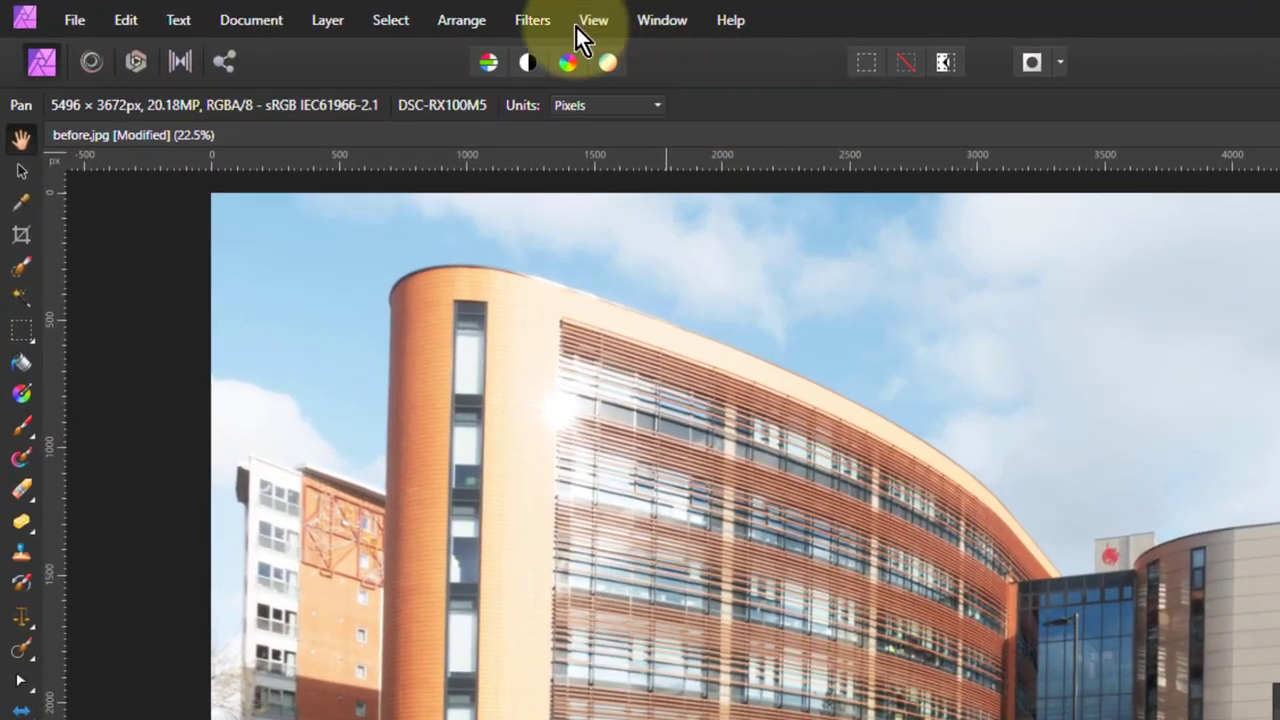
click(348, 11)
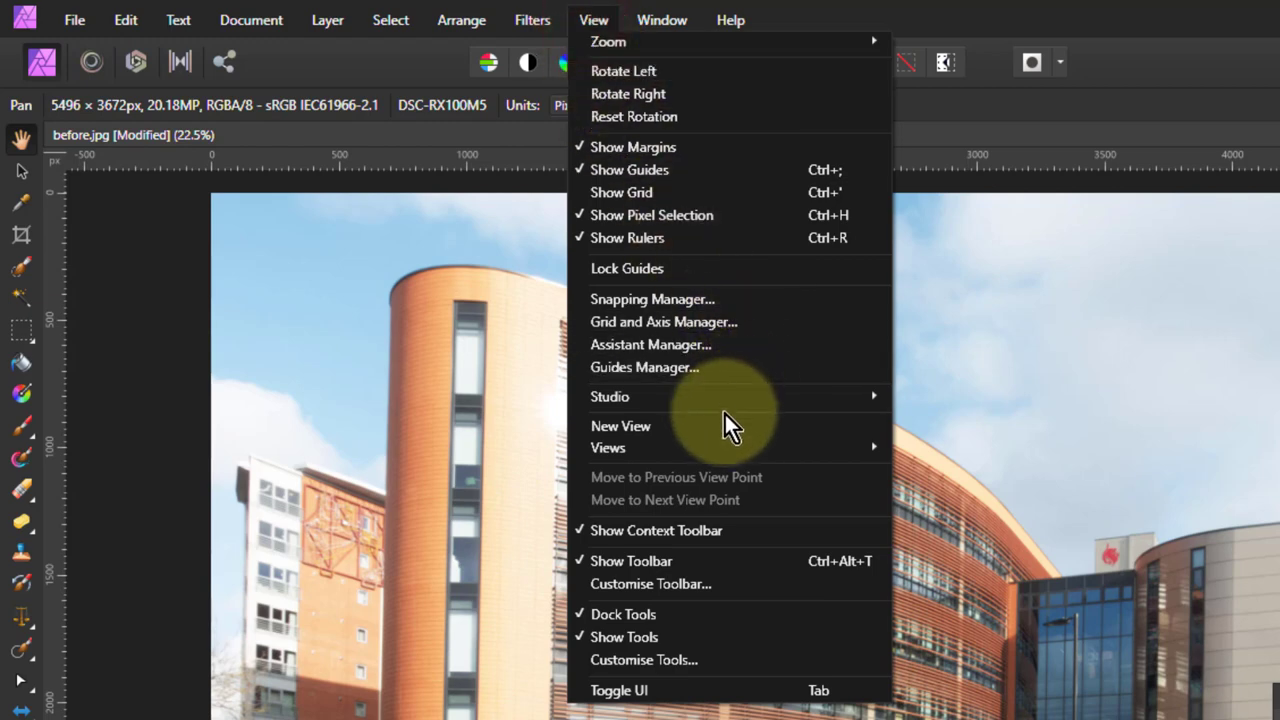
mouse_move(722, 405)
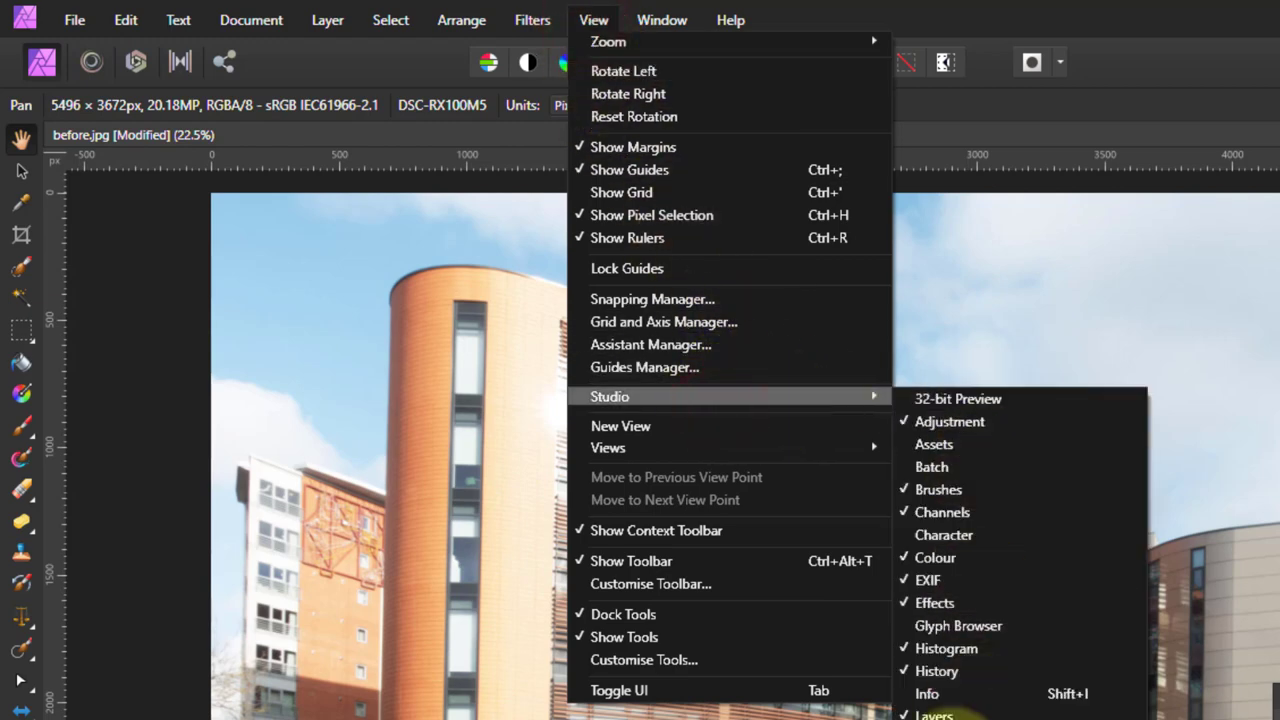
click(945, 692)
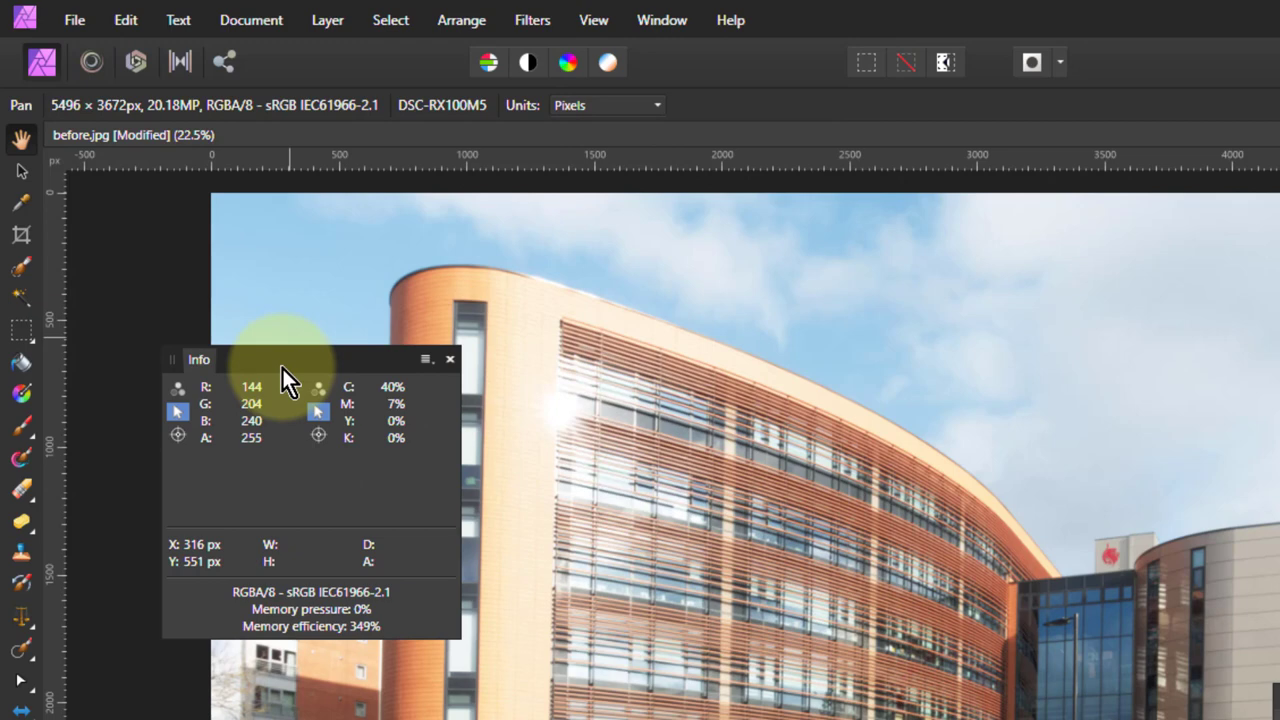
Move the Info panel off the building and place its sampler on the sky (R139 G201 B238)
drag(282, 366, 535, 318)
drag(652, 268, 677, 240)
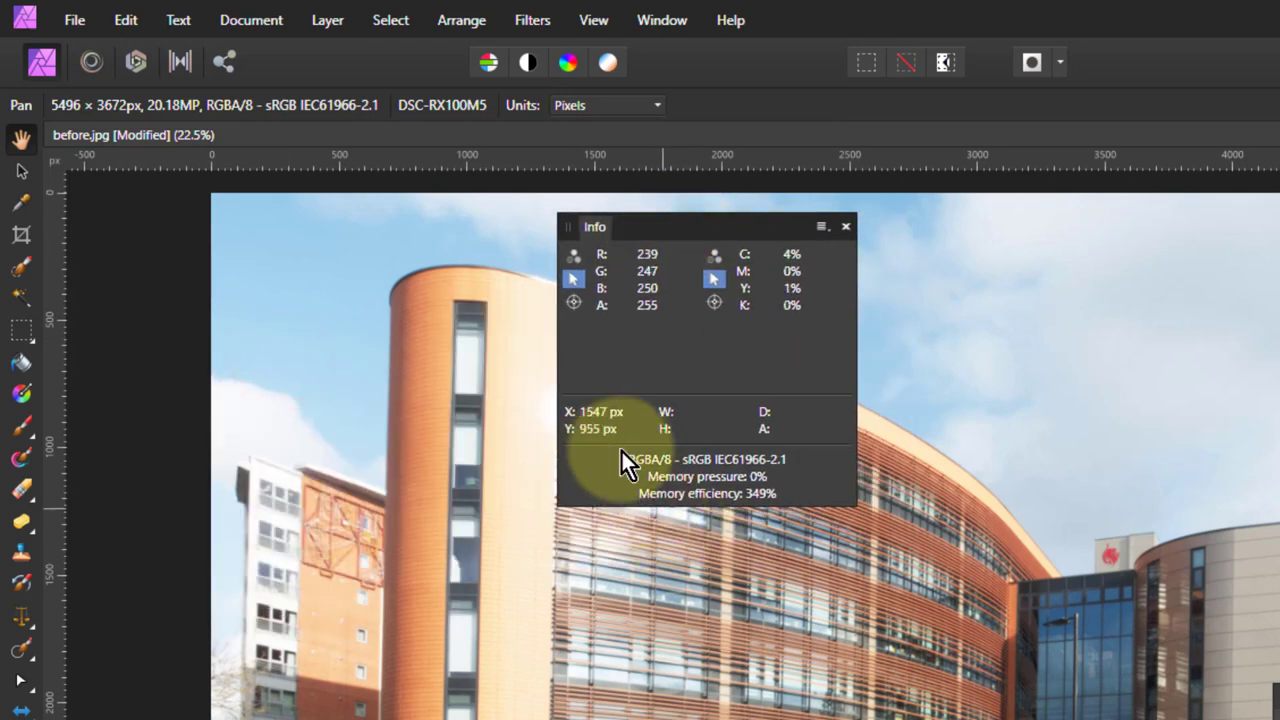
drag(573, 301, 325, 311)
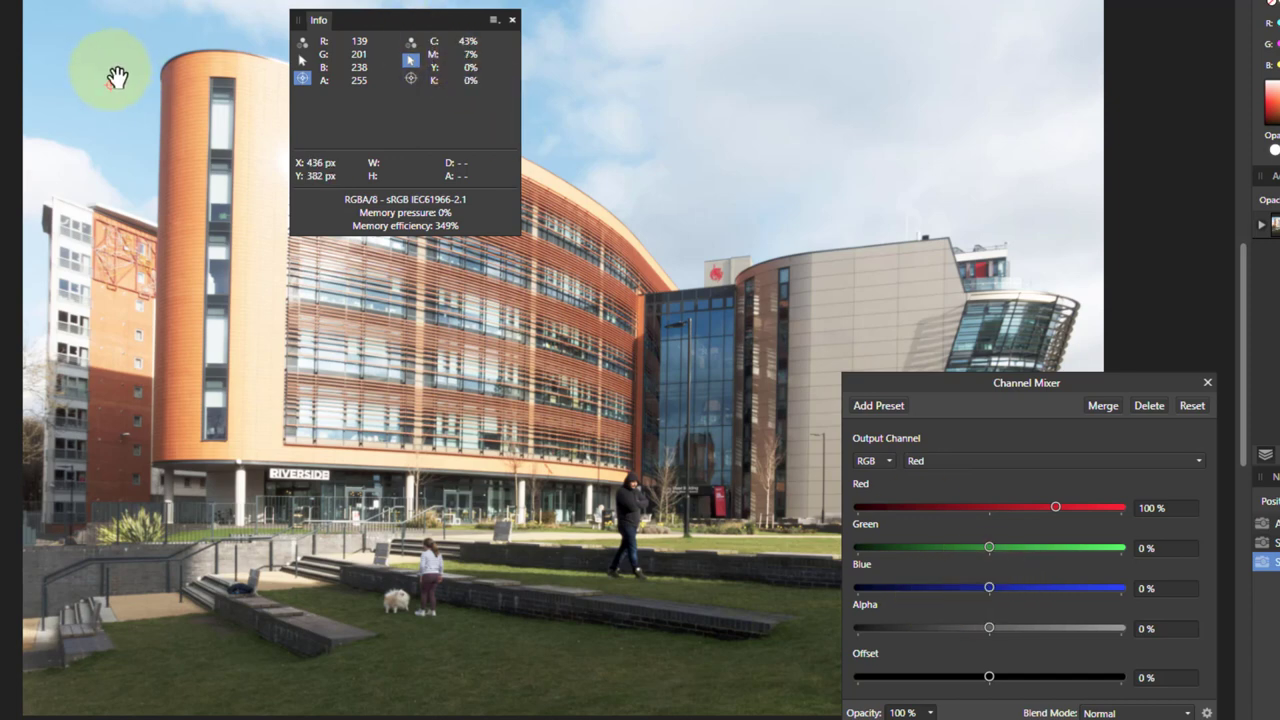
drag(117, 78, 102, 78)
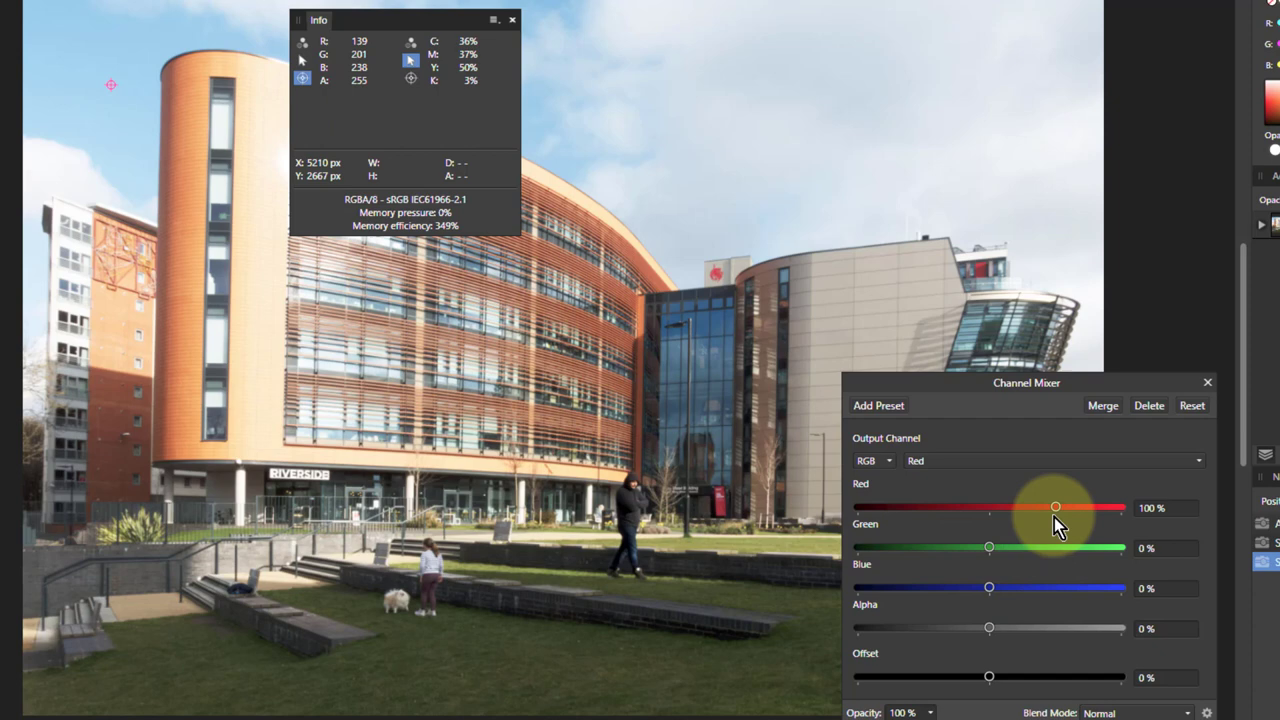
Set the red output mix to Red 200%, Green -50% and Blue -50%
drag(1054, 516, 1218, 510)
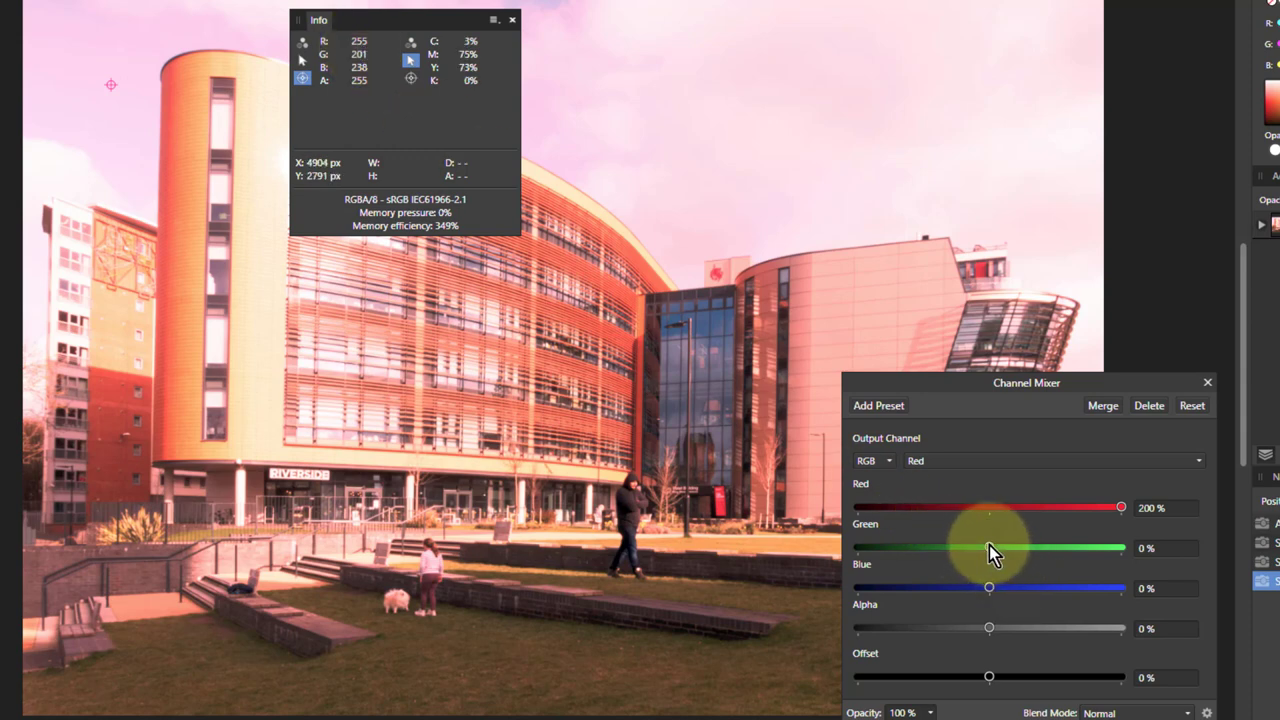
click(1168, 550)
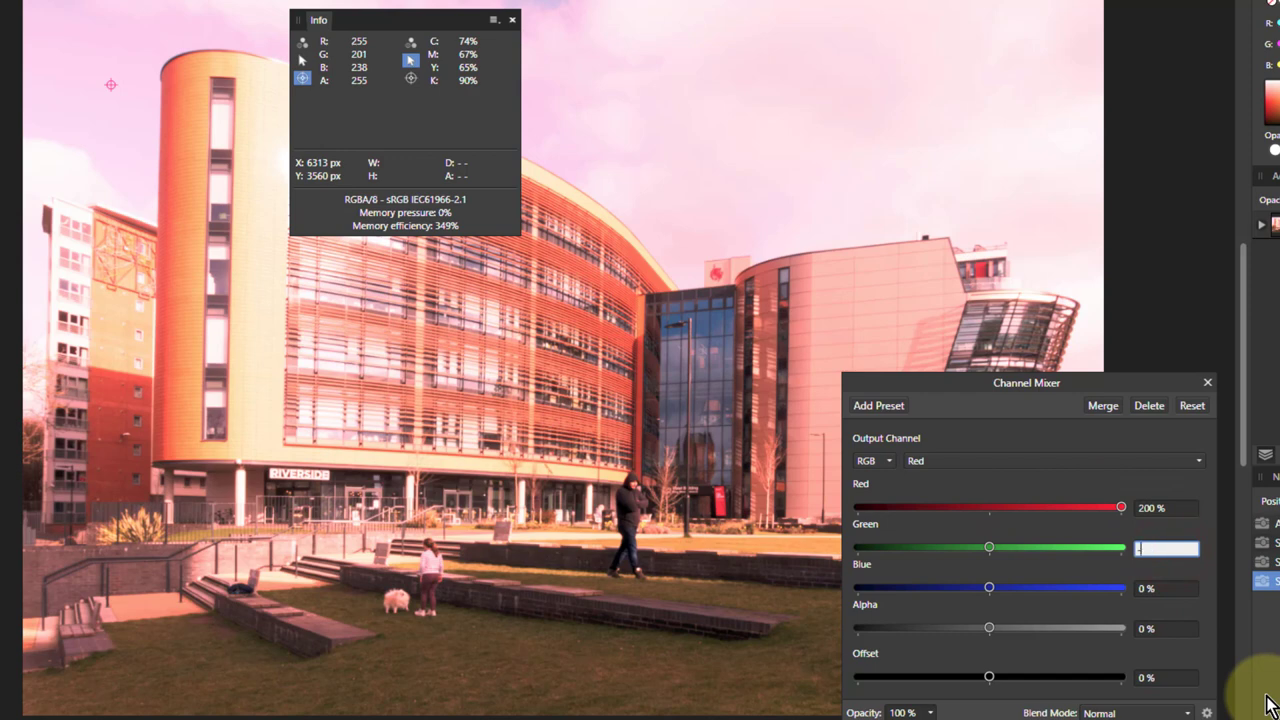
text(-50)
click(1165, 591)
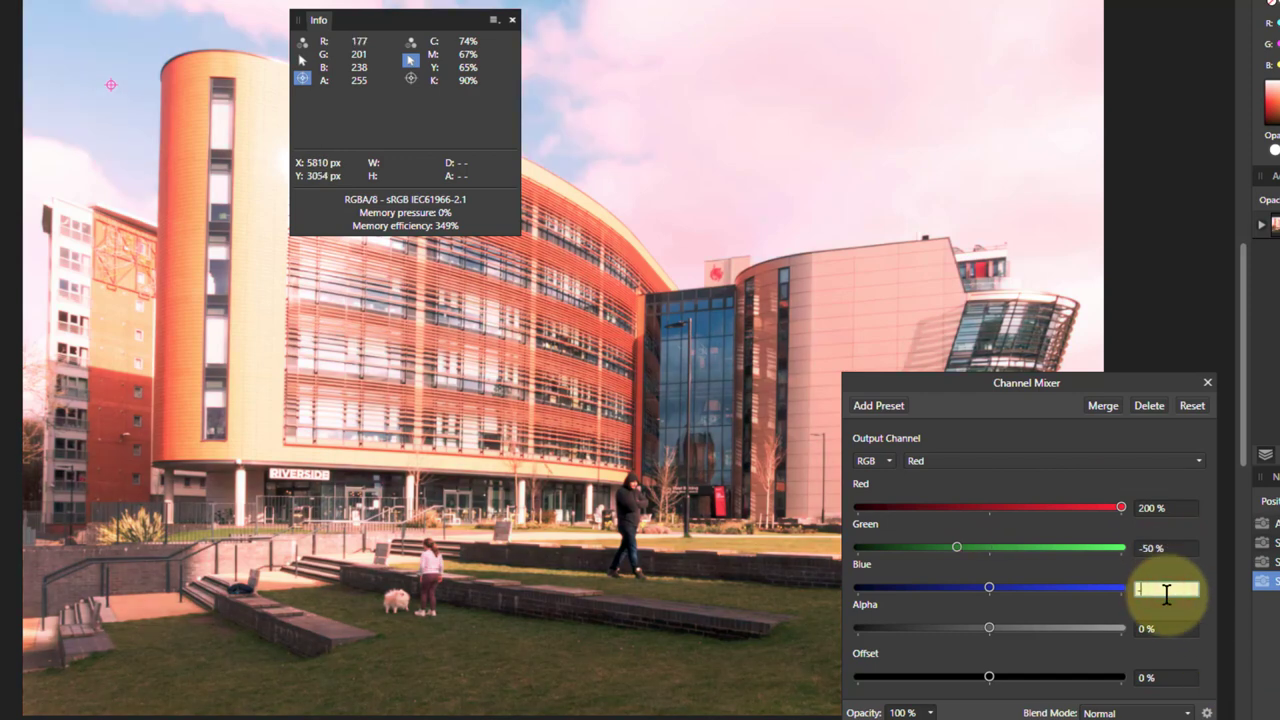
text(-50)
key(Return)
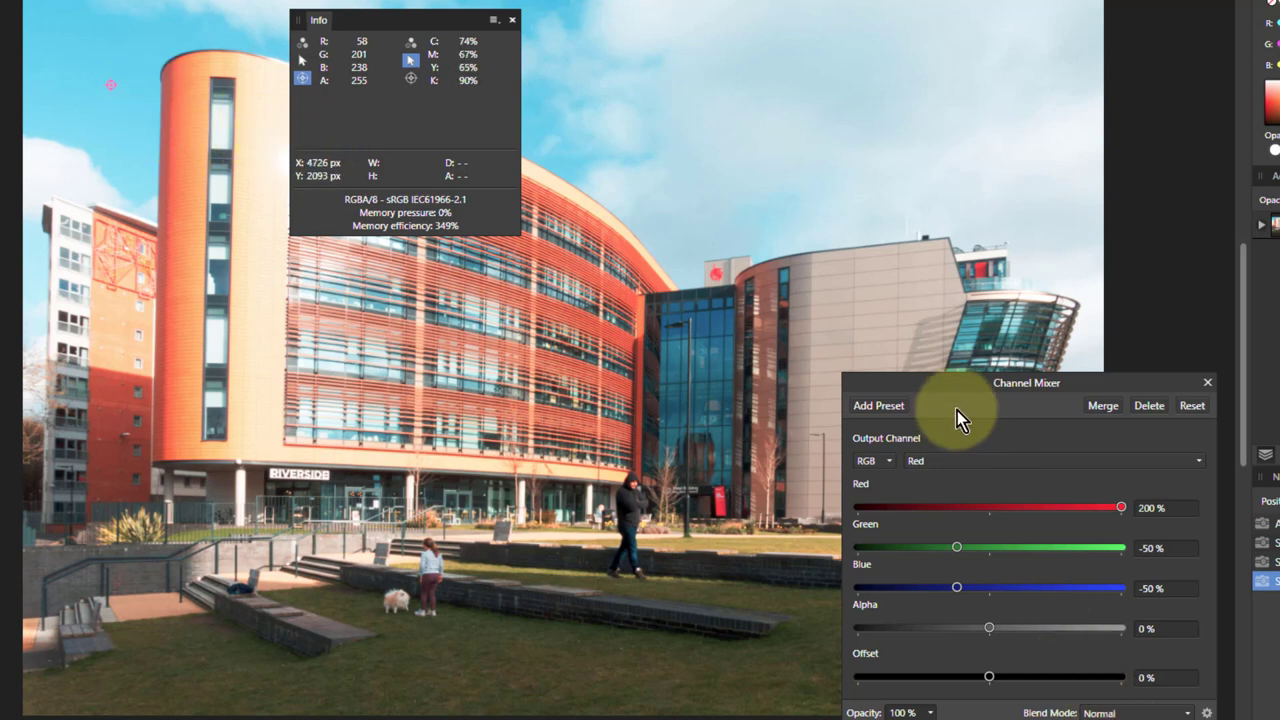
Set the green output channel to Green 200%, Red -50% and Blue -50%
click(1038, 464)
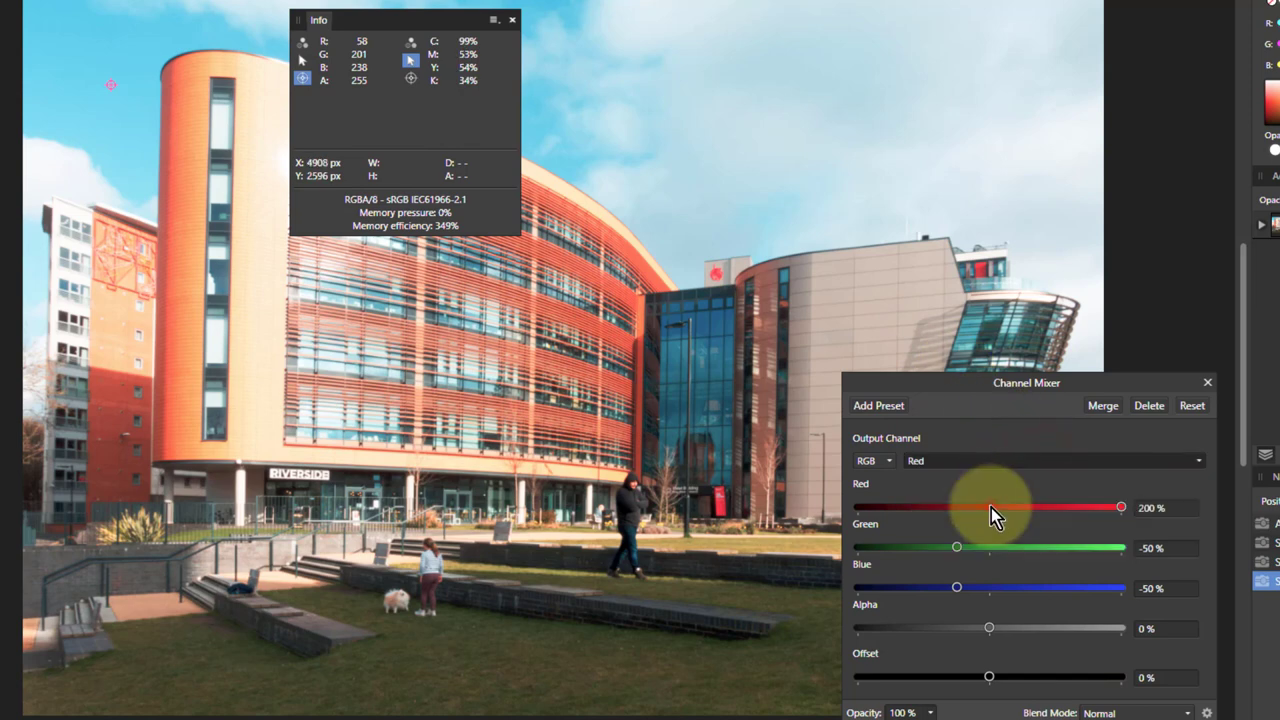
key(Down)
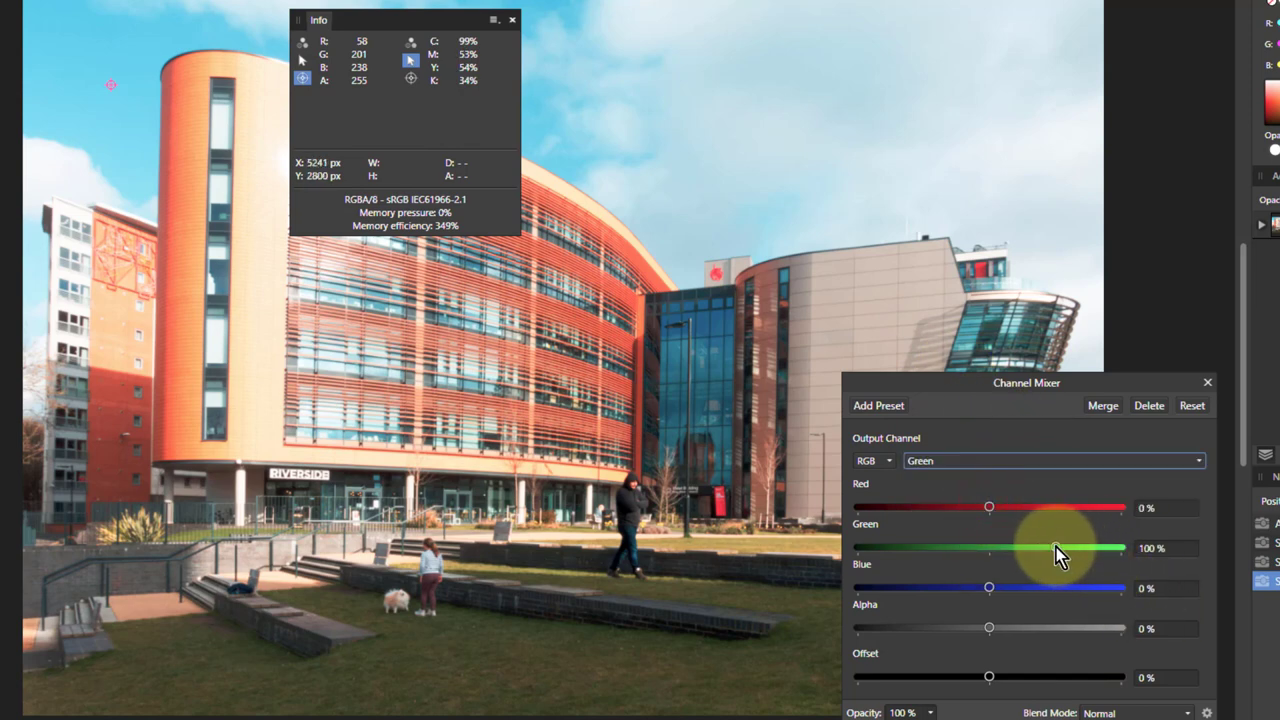
drag(1058, 557, 1176, 549)
click(1176, 510)
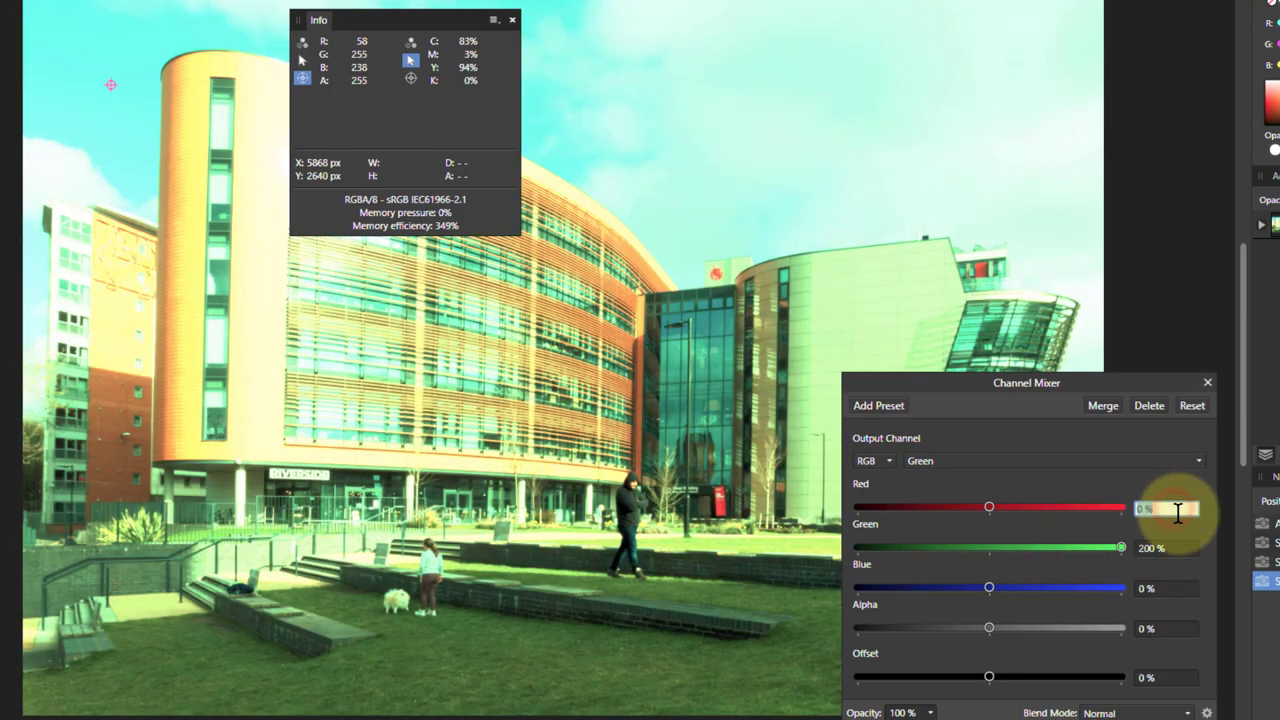
key(BackSpace)
text(-50)
key(Return)
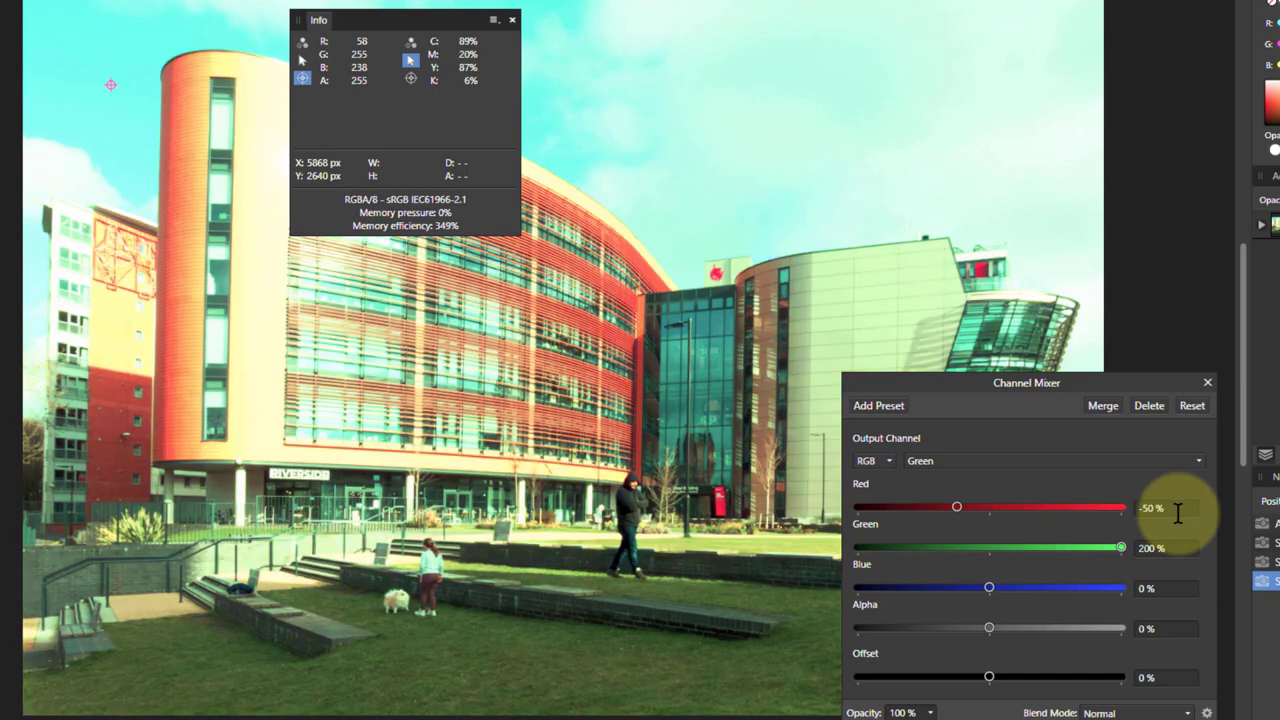
click(1187, 589)
text(-)
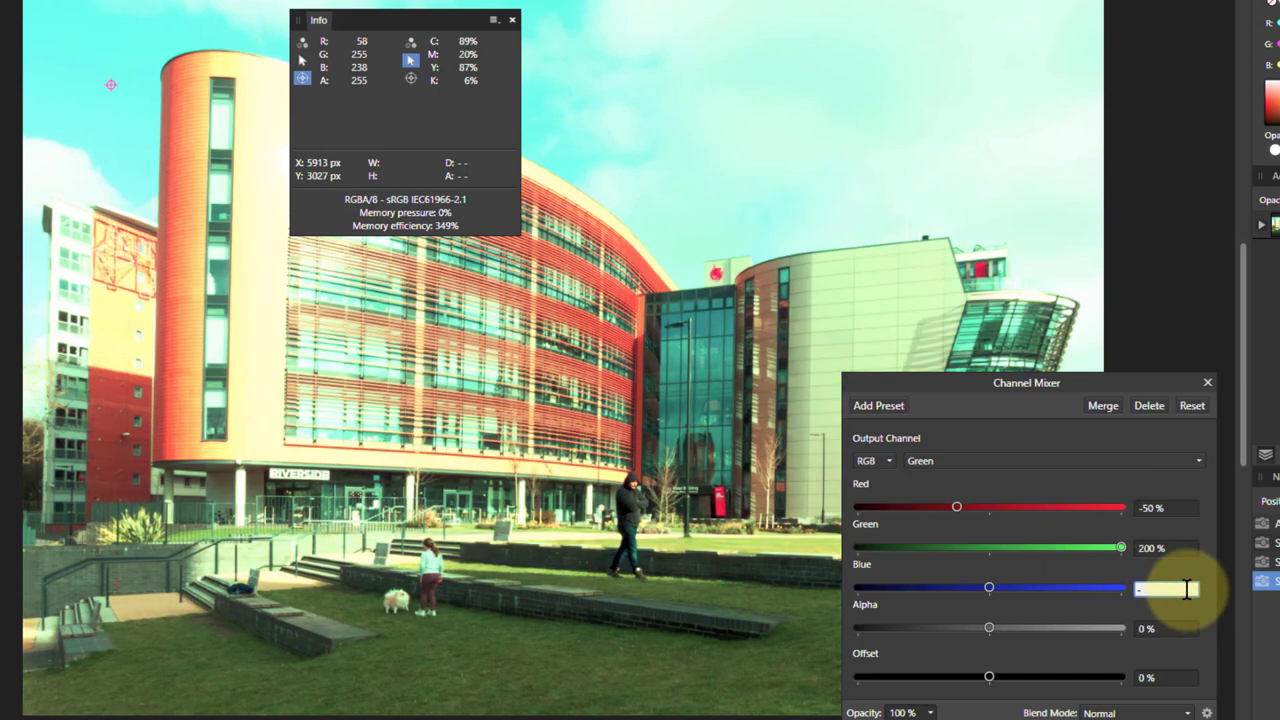
text(50)
key(Return)
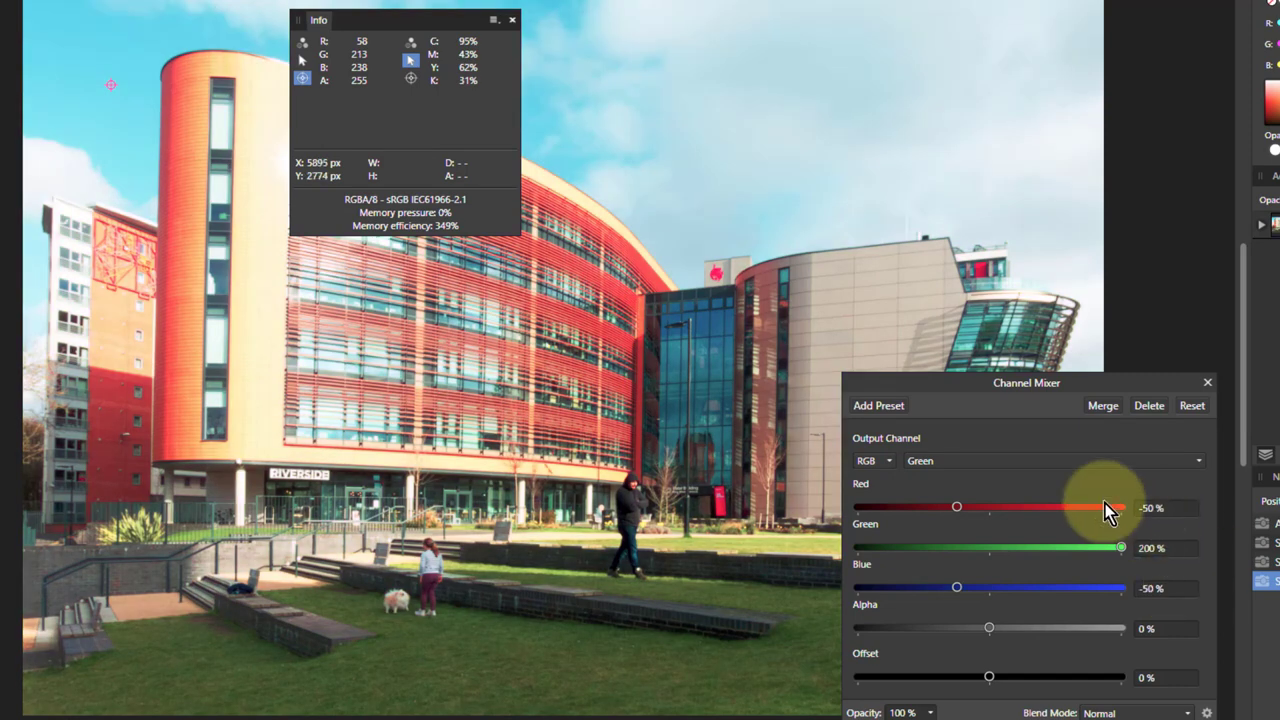
Set the blue output channel to Blue 200%, Red -50% and Green -50%
click(1012, 464)
click(1004, 521)
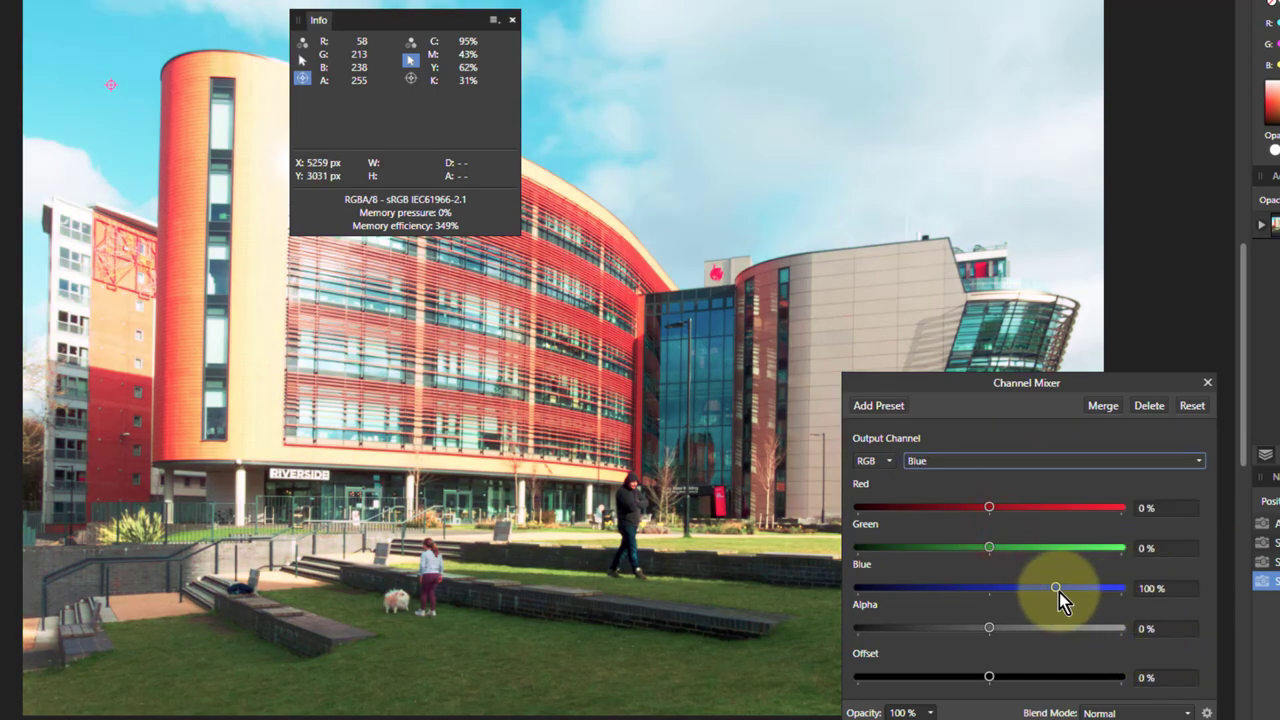
drag(1058, 589, 1146, 596)
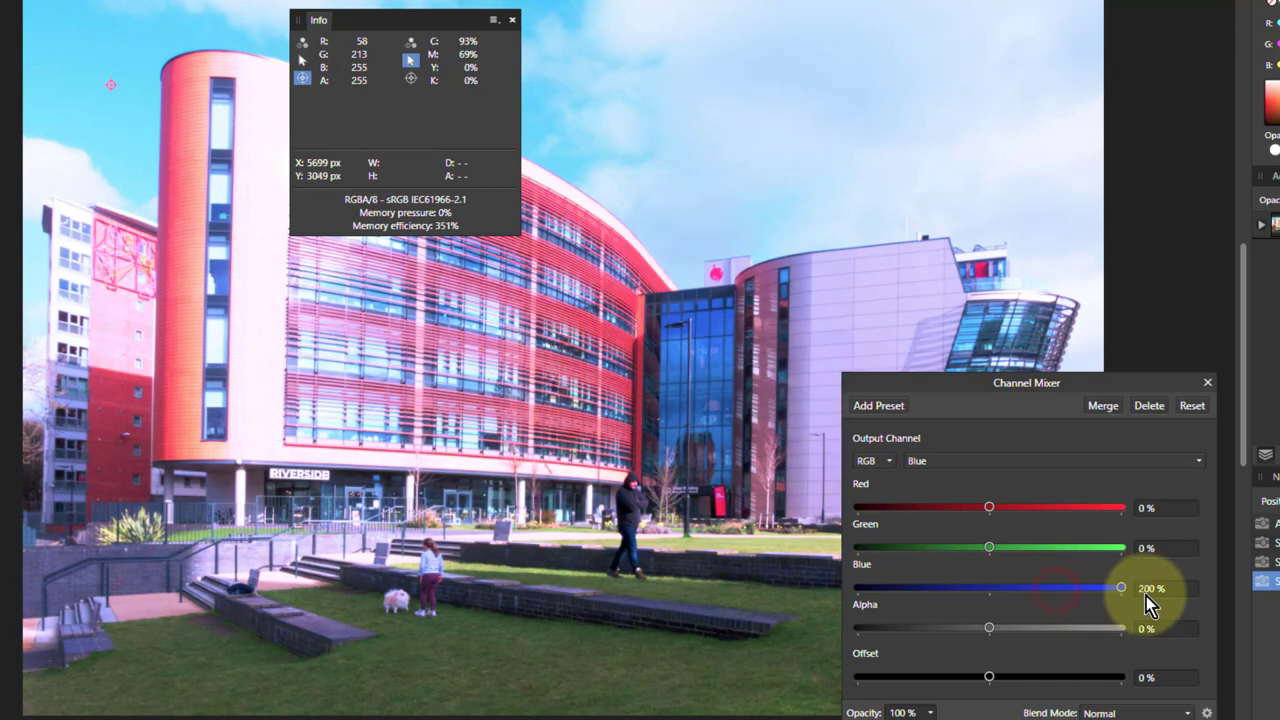
click(1152, 507)
text(-50)
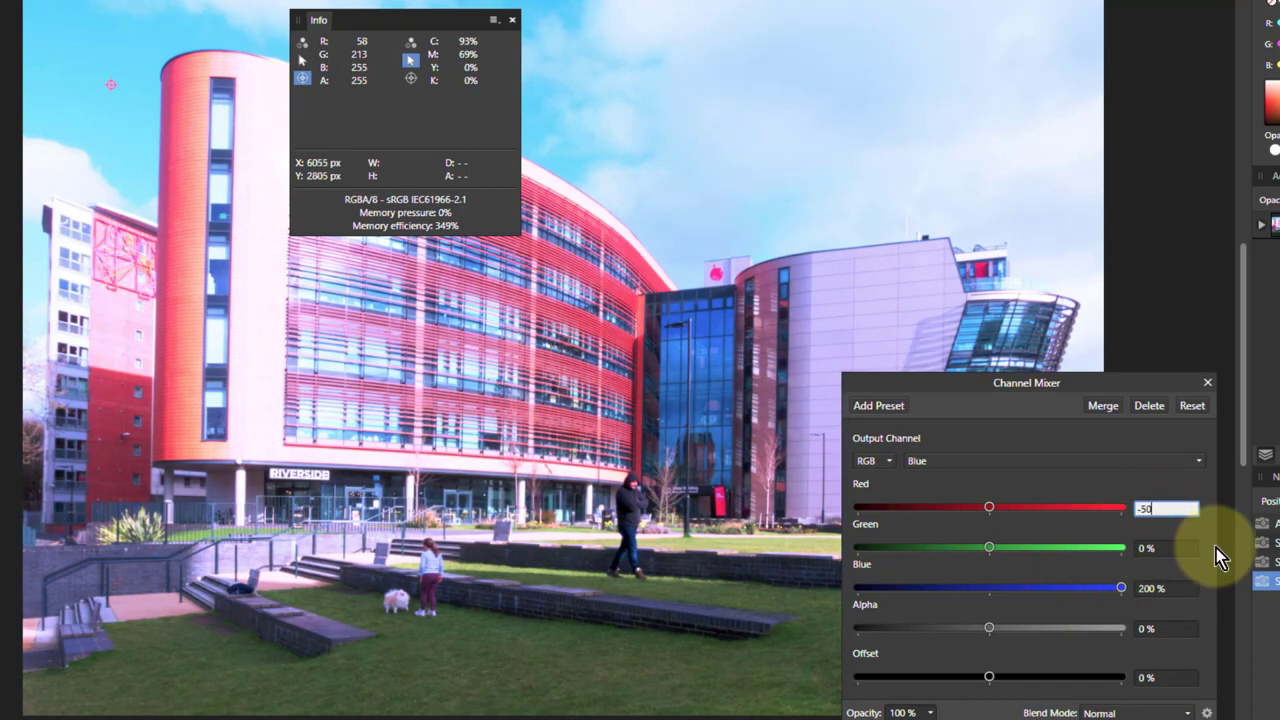
key(Return)
click(1160, 548)
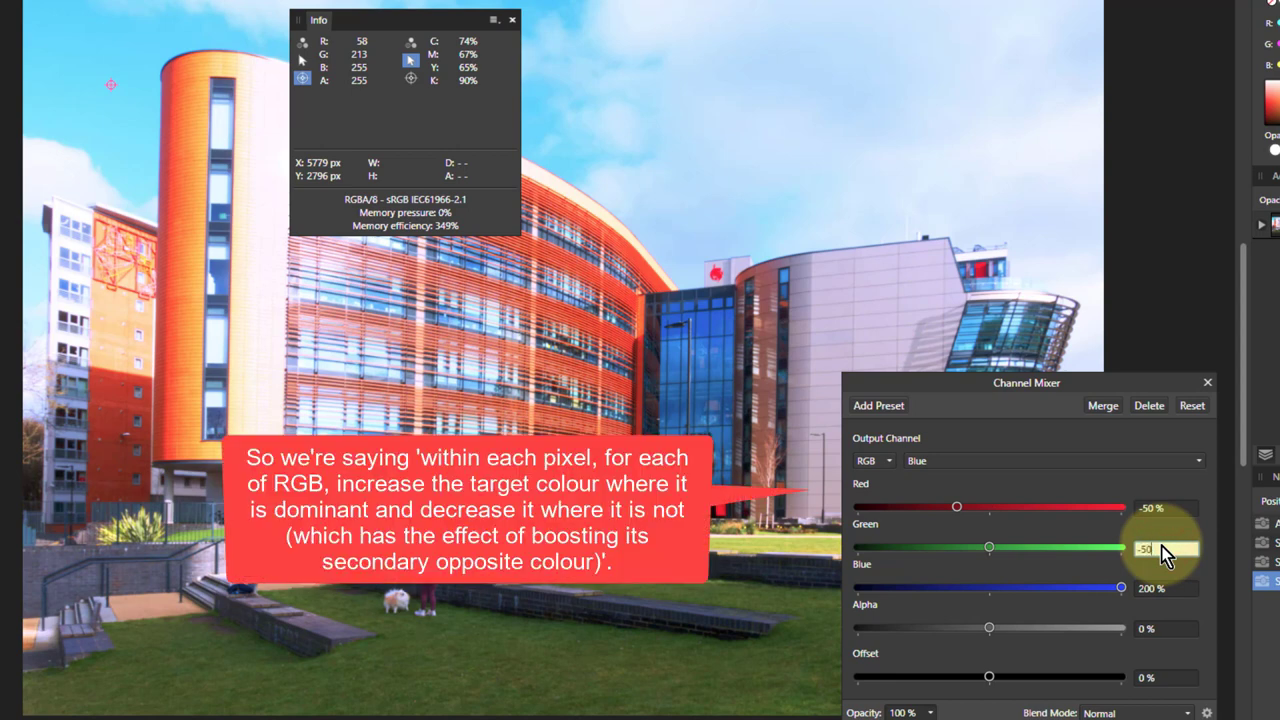
key(Return)
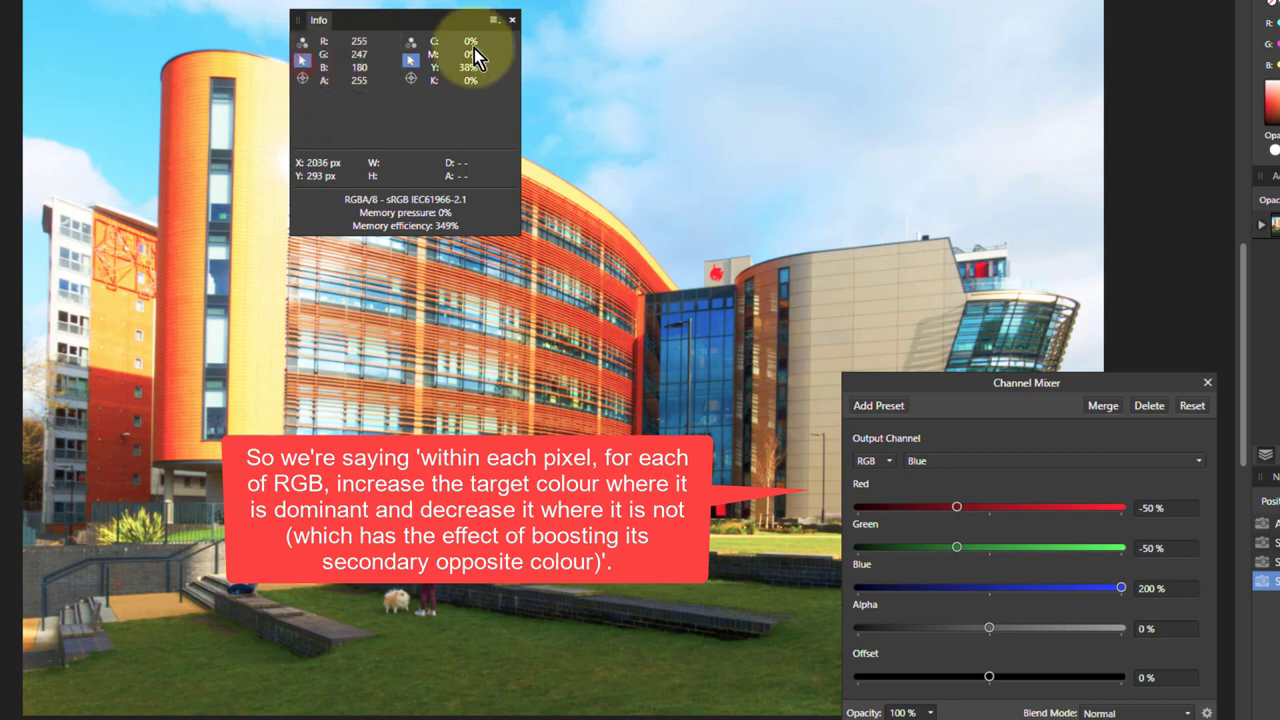
Close the floating Info panel
click(511, 20)
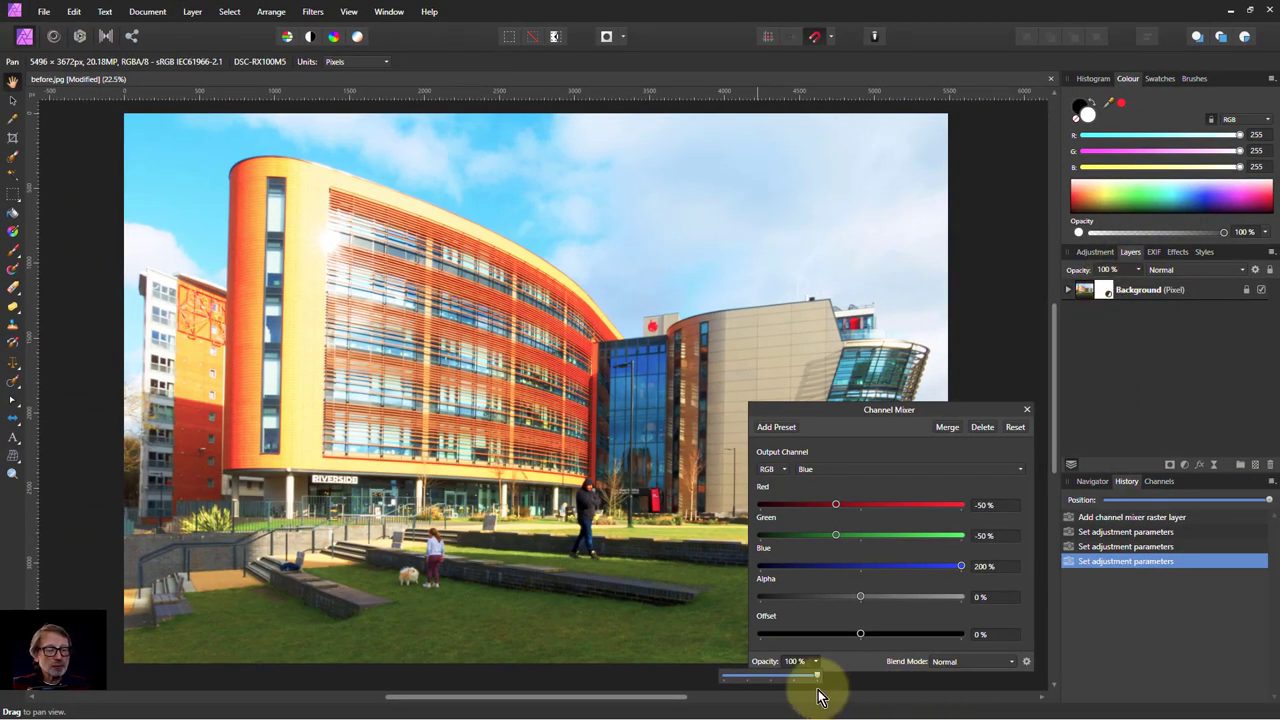
Lower the Channel Mixer opacity to 50% and close its settings
drag(820, 680, 772, 681)
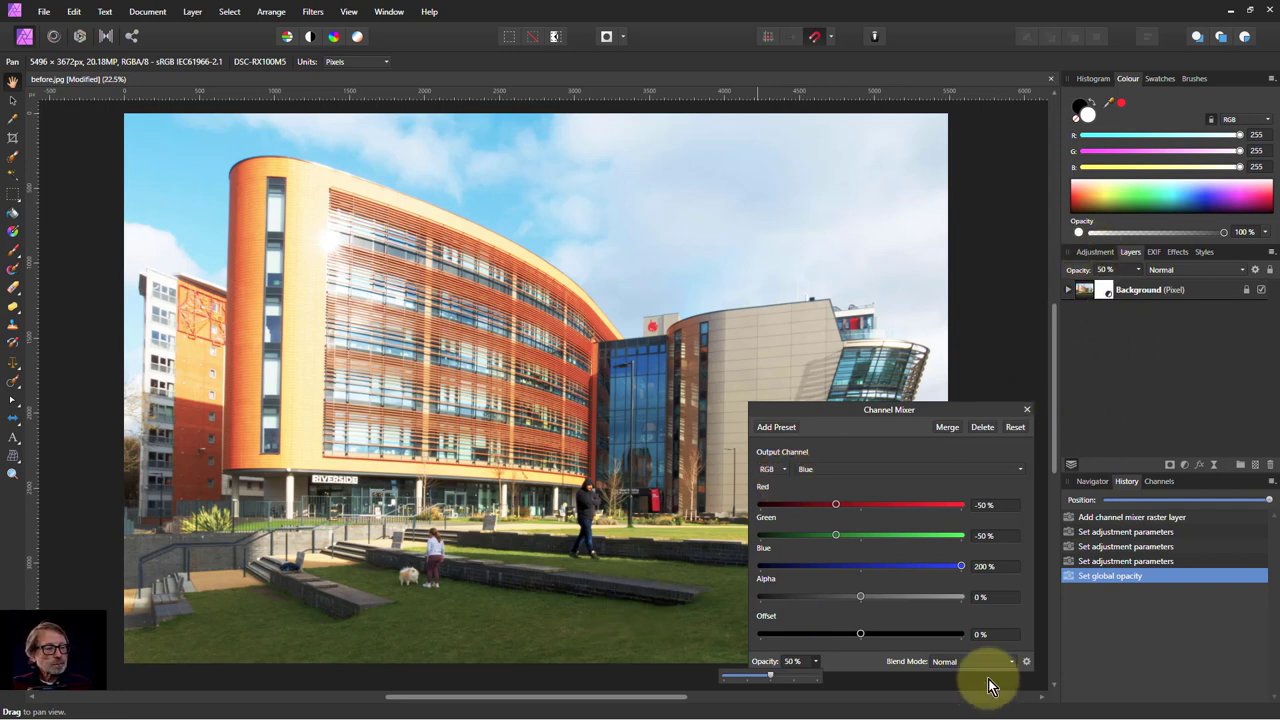
click(1026, 408)
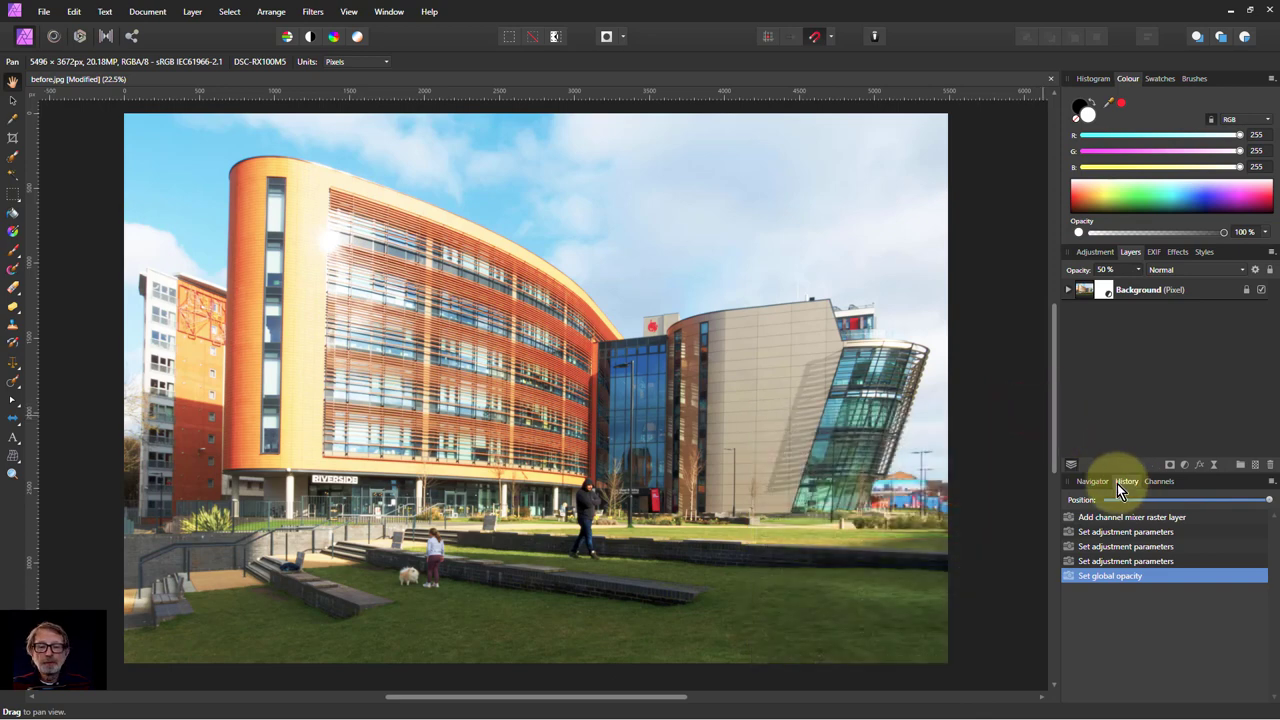